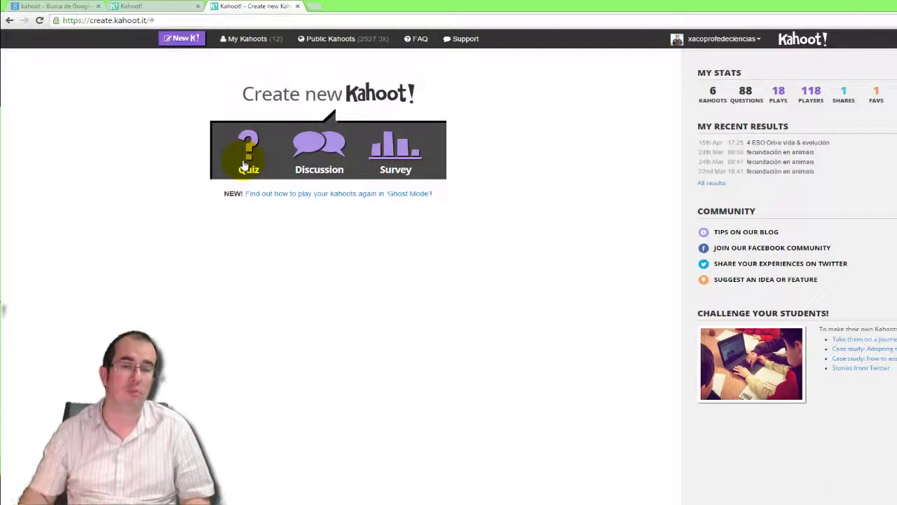
Create a new quiz named "Cultura xeral".
click(244, 163)
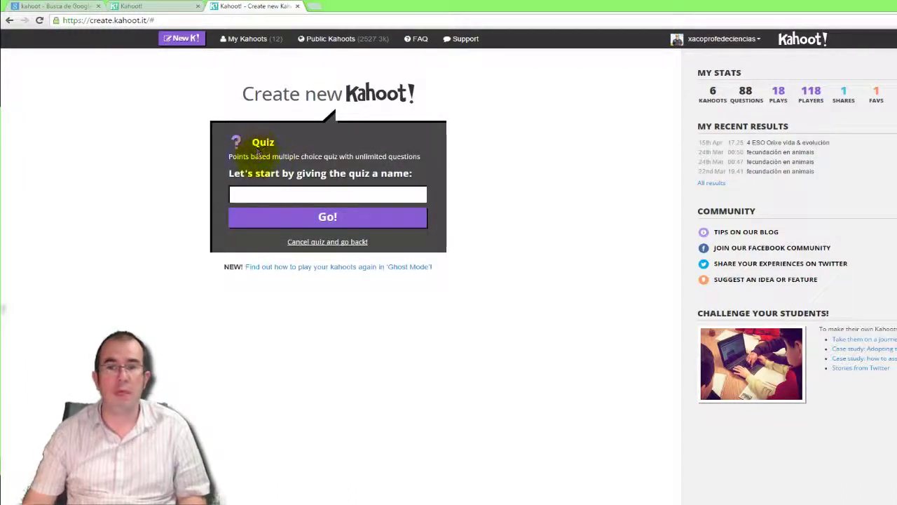
click(251, 192)
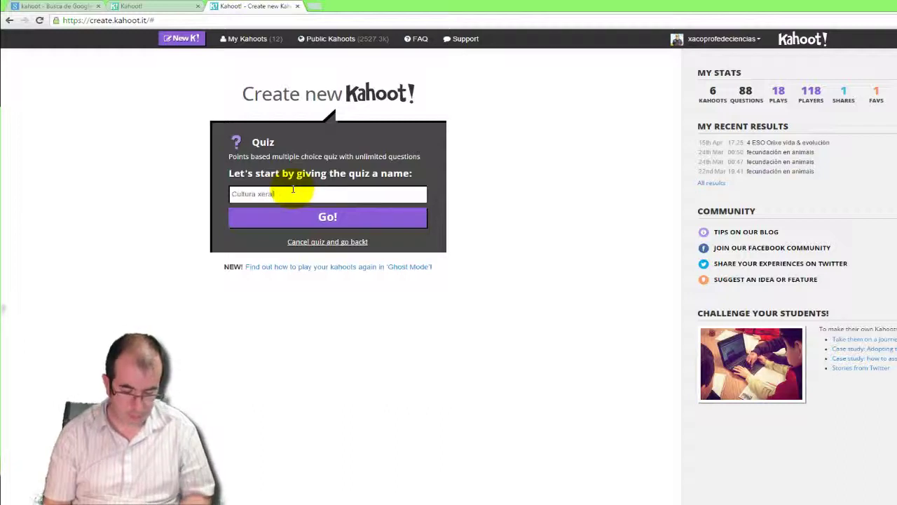
click(332, 217)
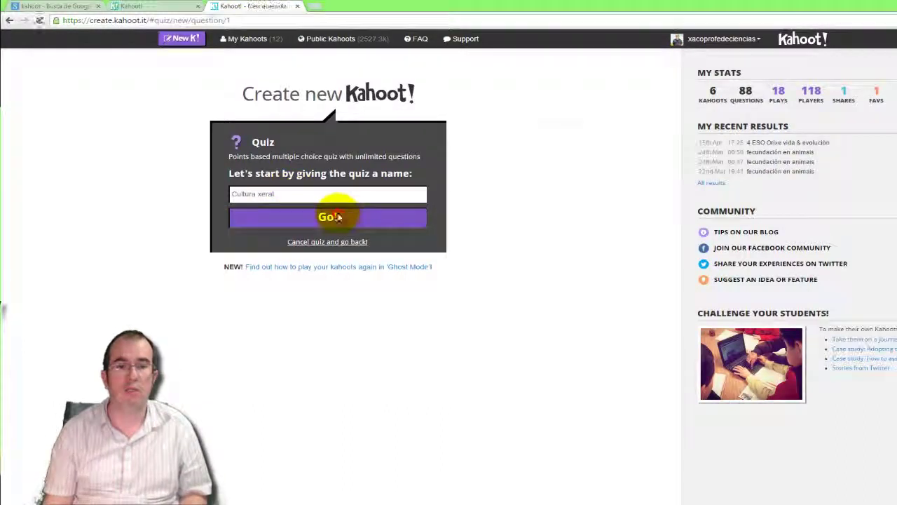
Enter "Que Torre é esta?" as the text of question 1.
click(334, 128)
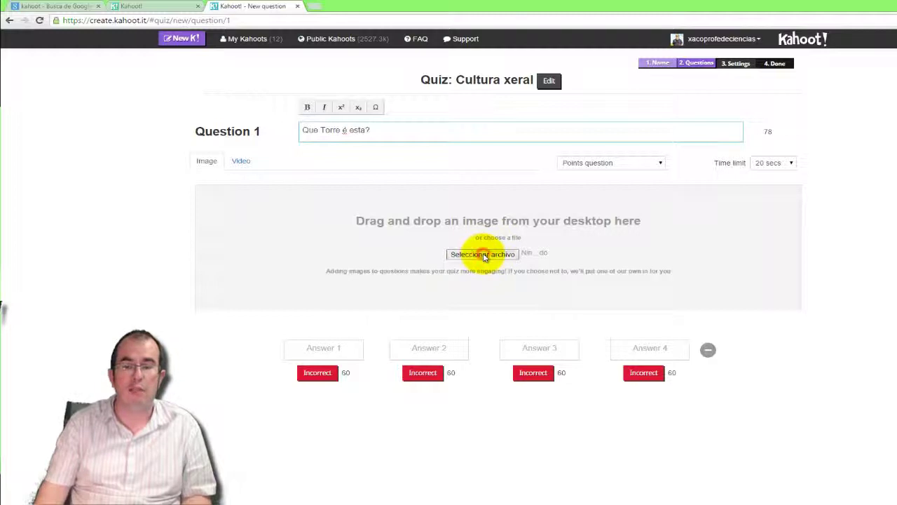
click(483, 257)
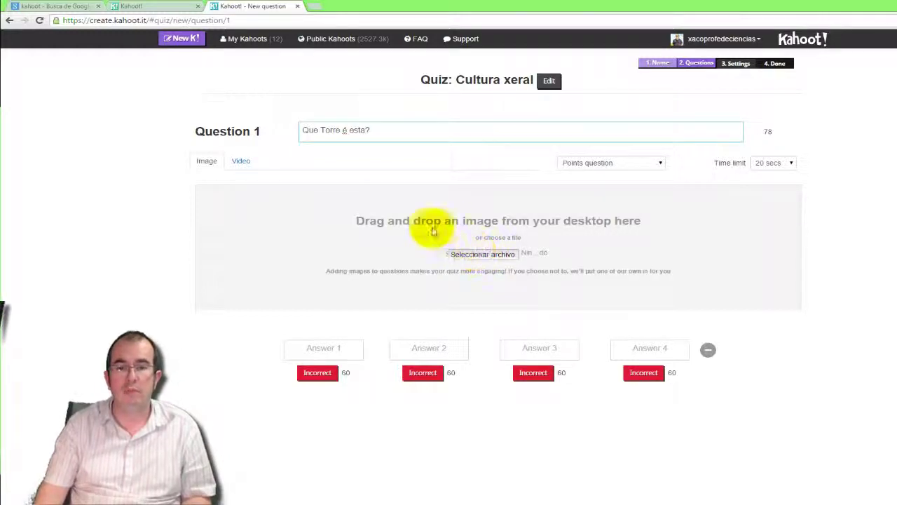
Search Google Images for "torre de hércules" in a new browser tab and open the photo of the tower by the sea.
click(311, 6)
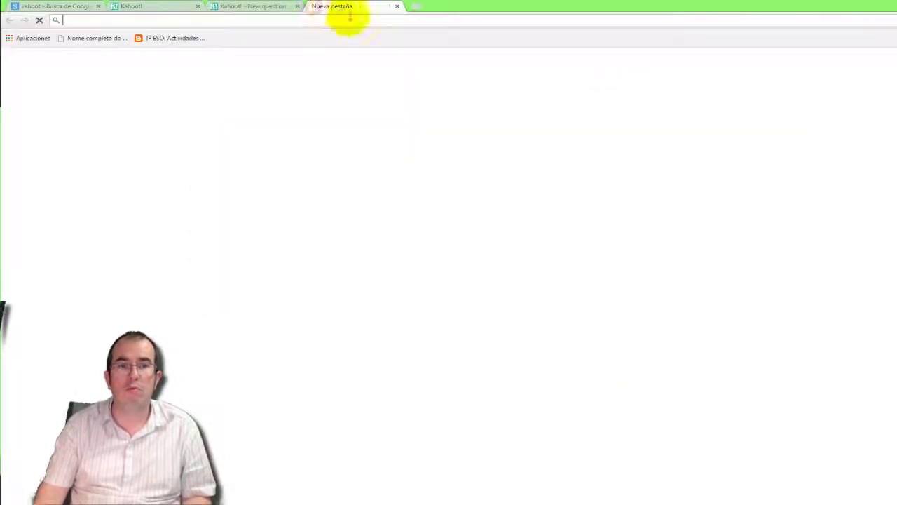
text(torre de hércules)
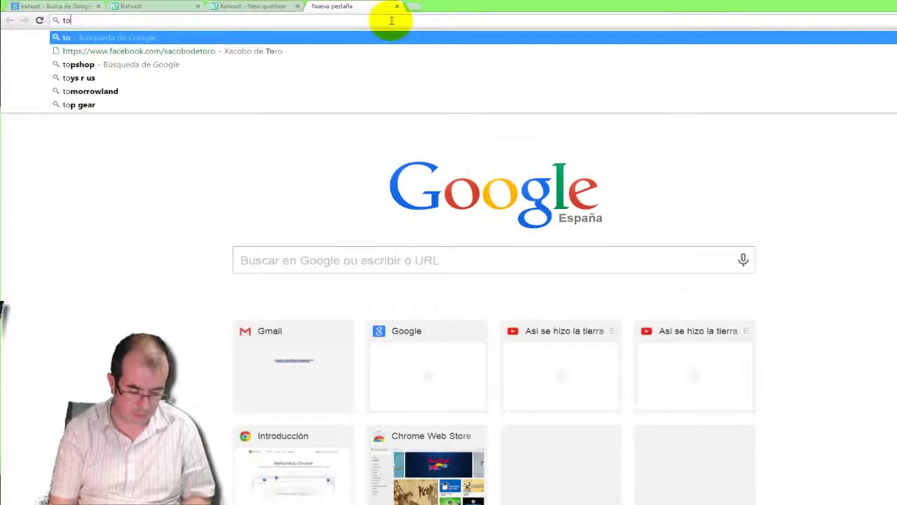
key(Return)
click(222, 122)
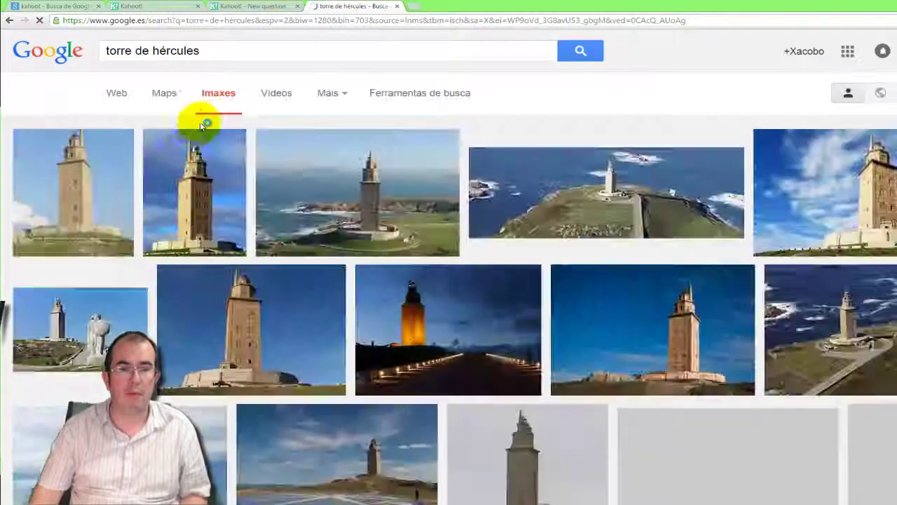
click(387, 212)
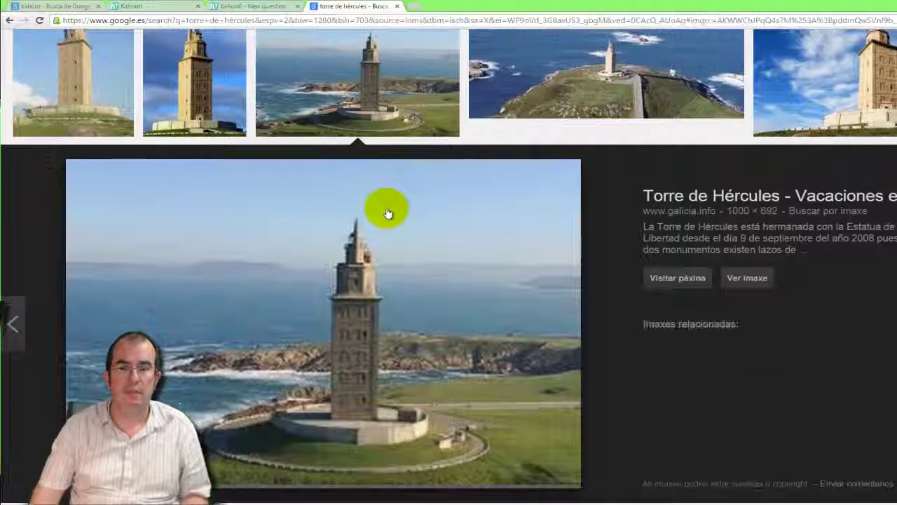
Save the tower photo as "Torre" in a new Kahoot folder inside Imágenes.
right_click(331, 273)
click(387, 335)
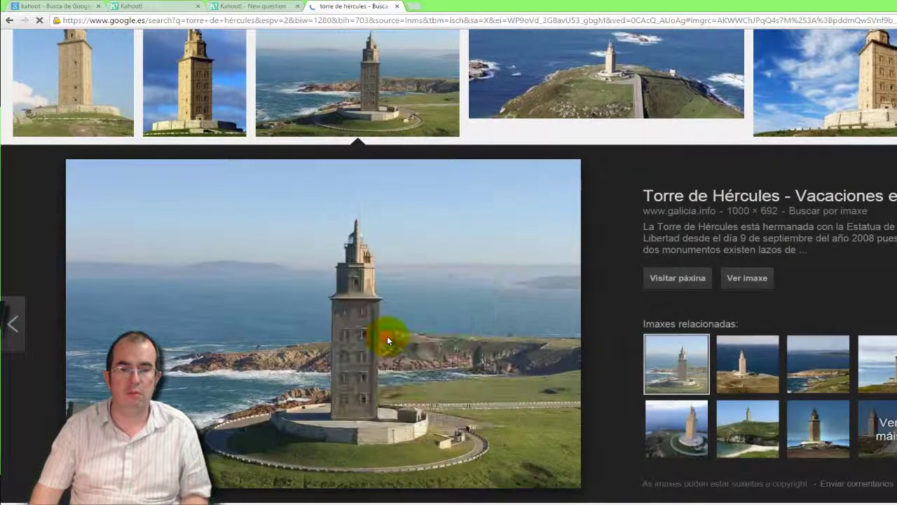
click(95, 23)
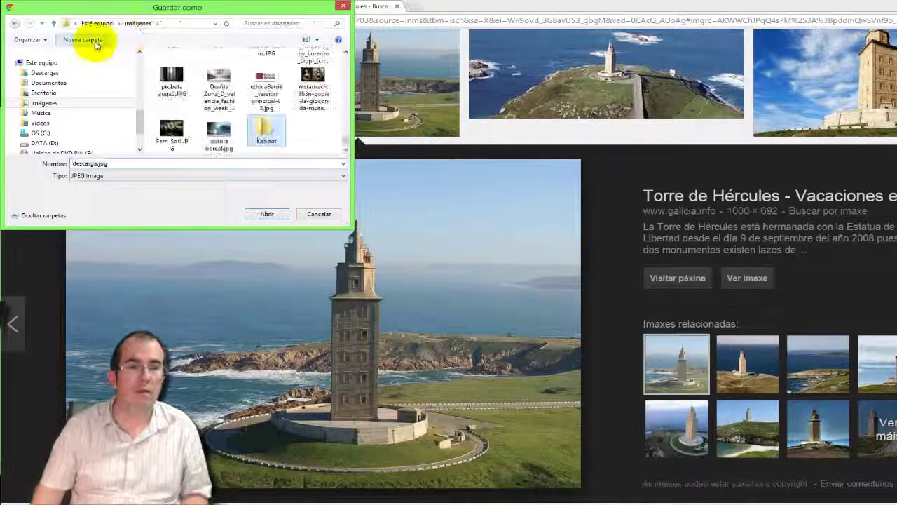
double_click(270, 130)
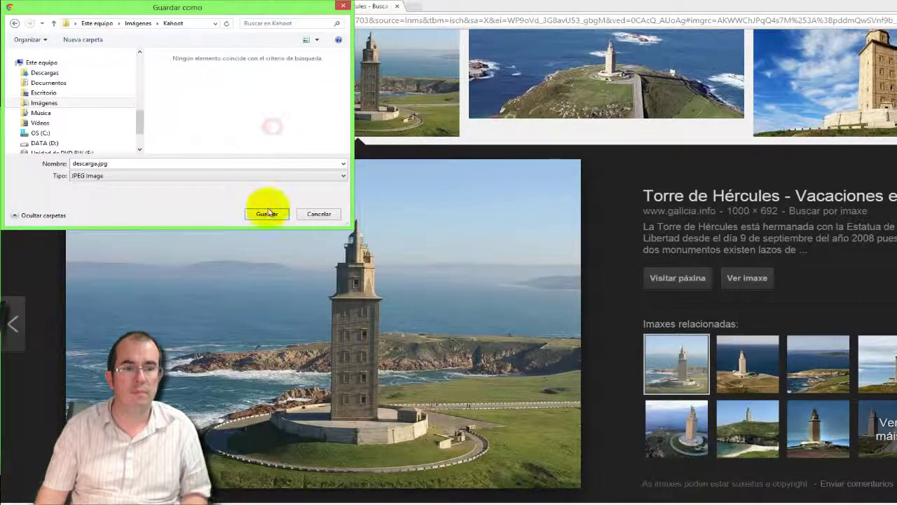
double_click(200, 166)
text(Torre)
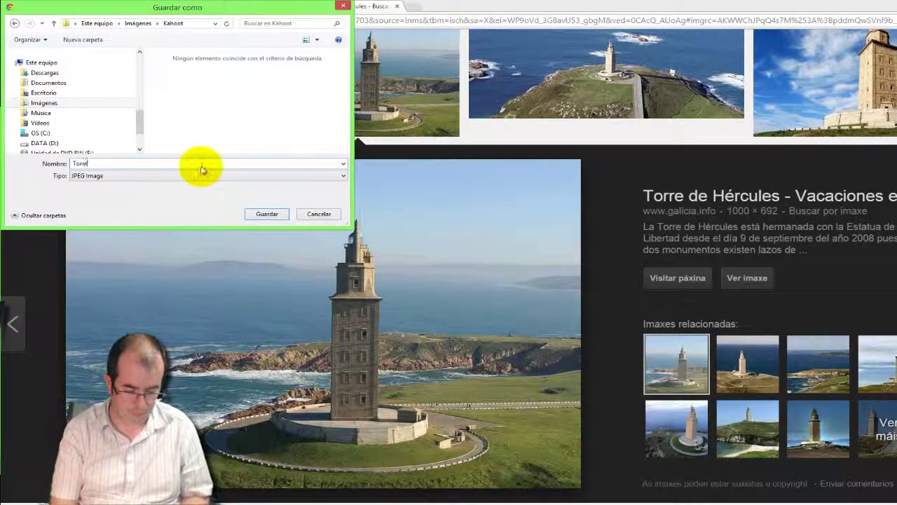
key(Return)
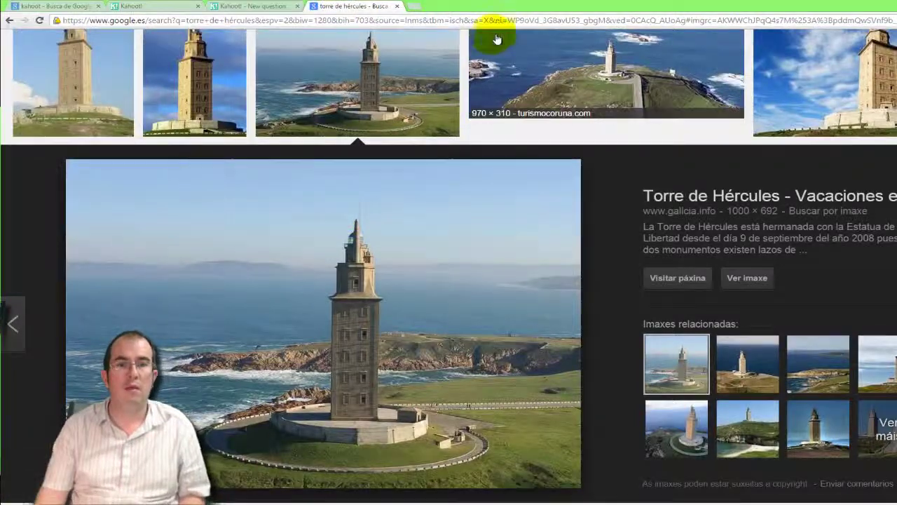
Return to the Kahoot quiz and add Torre.jpg from the Imágenes > Kahoot folder as the image of question 1.
click(250, 7)
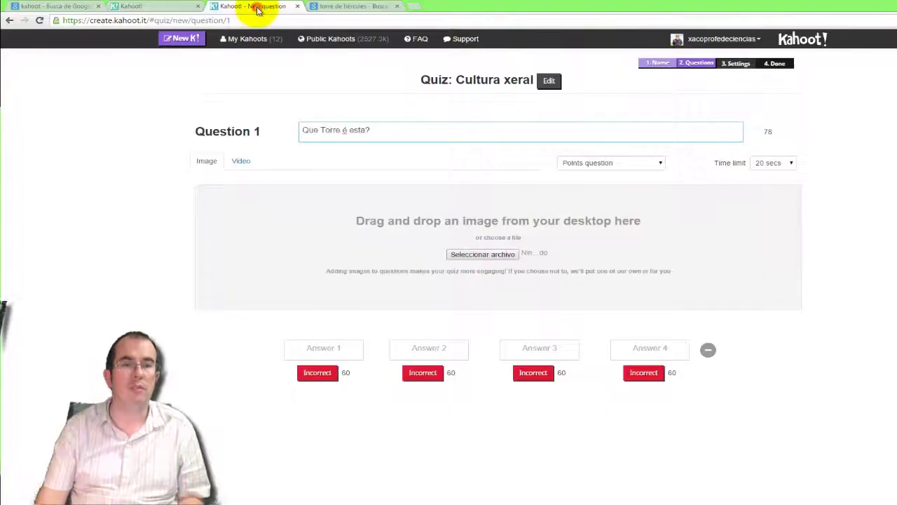
click(477, 254)
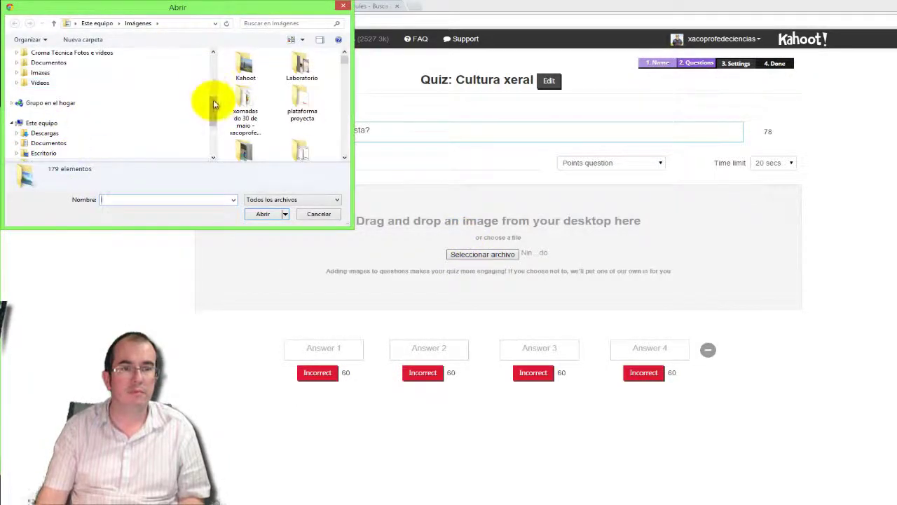
drag(353, 228, 868, 376)
click(259, 68)
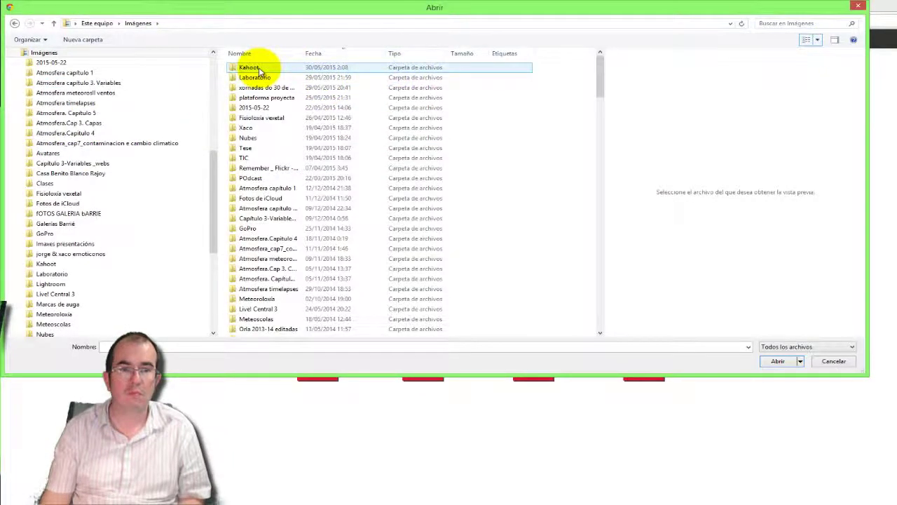
double_click(259, 67)
click(258, 67)
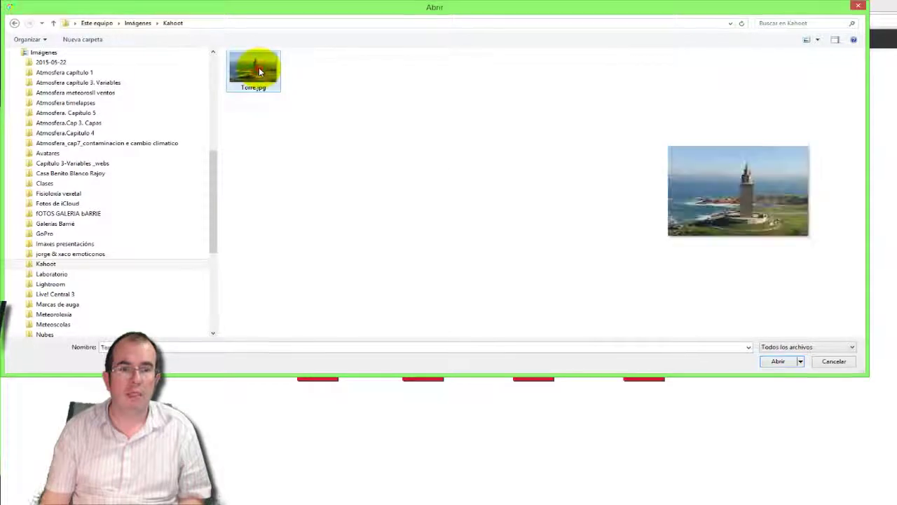
double_click(259, 68)
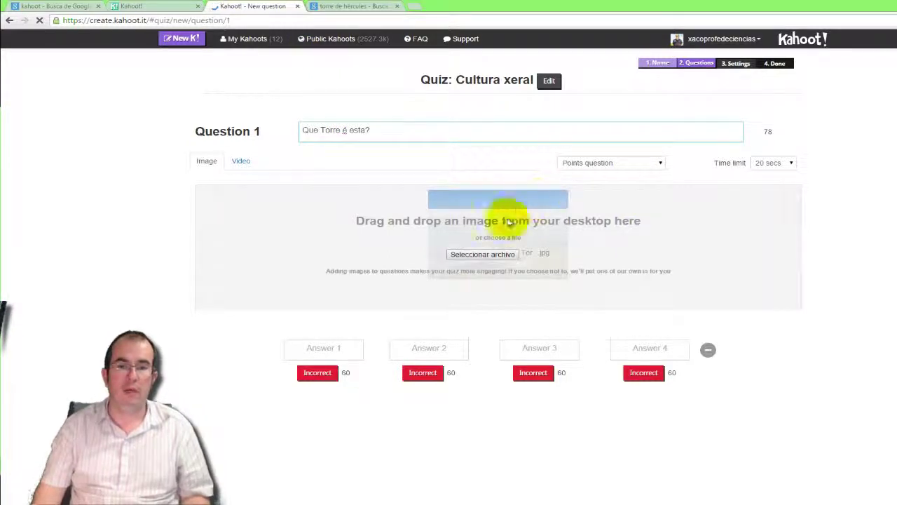
Enter "Torre de Hércules" as answer 1.
click(341, 348)
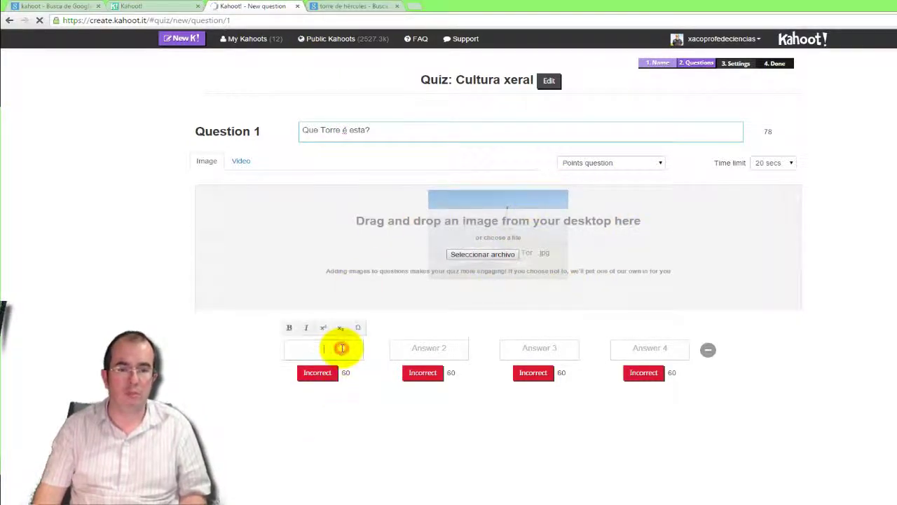
text(Torre)
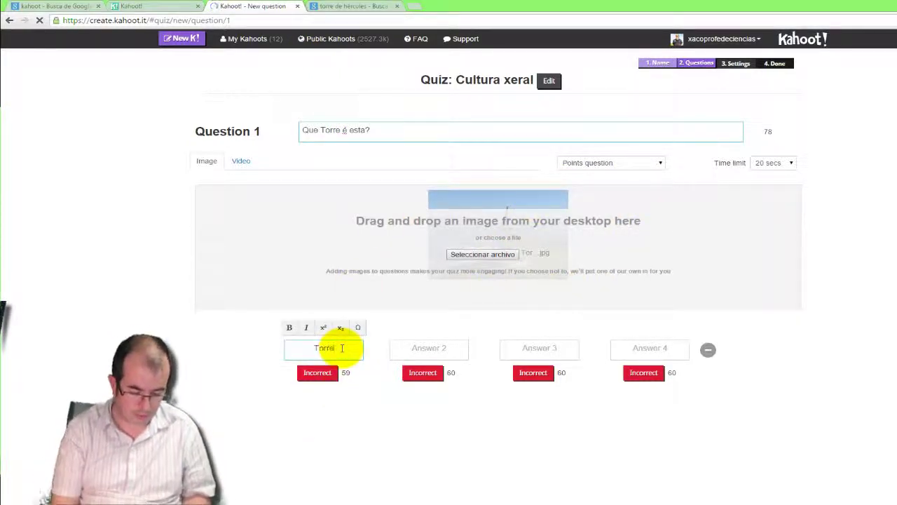
text( ed Hércul)
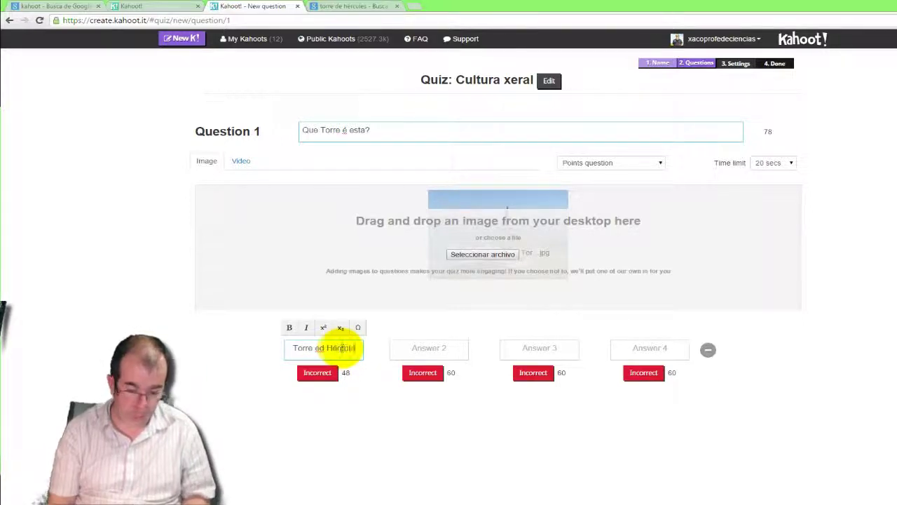
text(es)
double_click(319, 347)
text(de)
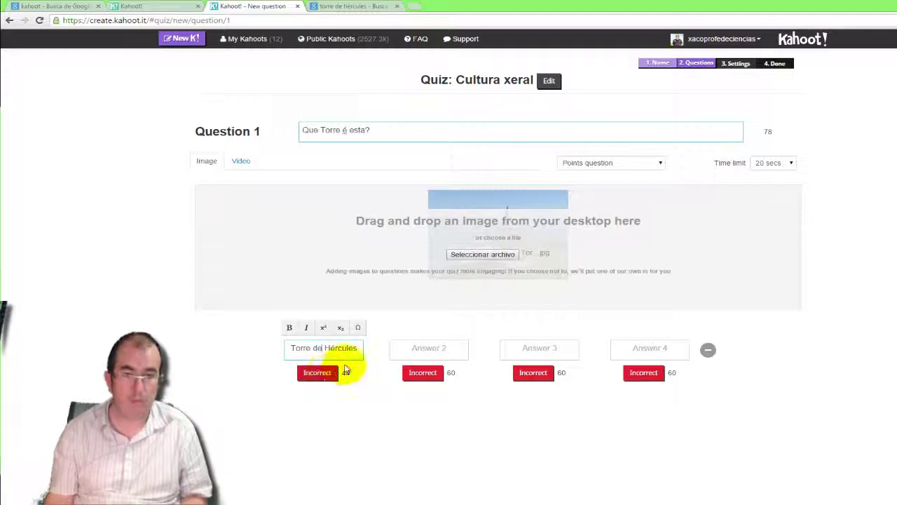
Copy "Torre de" from answer 1 into answer 2 and complete it as "Torre de Pizza".
drag(323, 348, 280, 348)
key(ctrl+c)
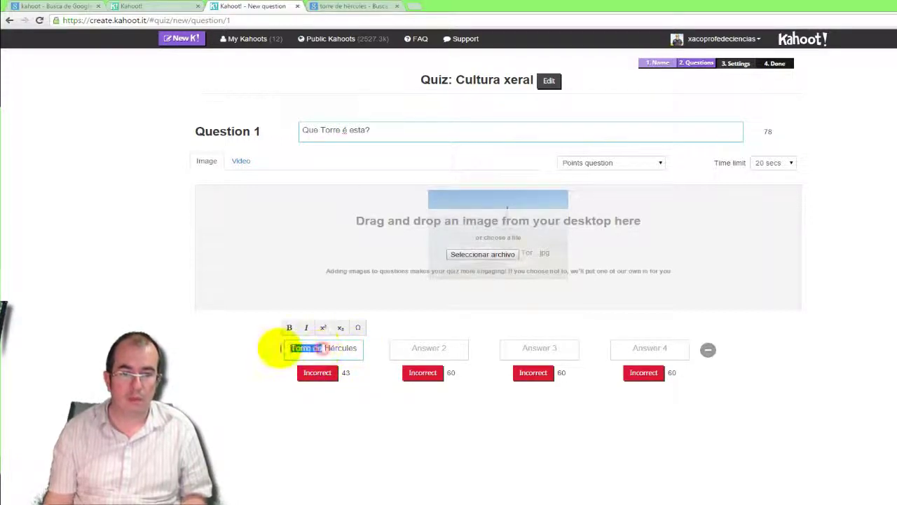
click(436, 348)
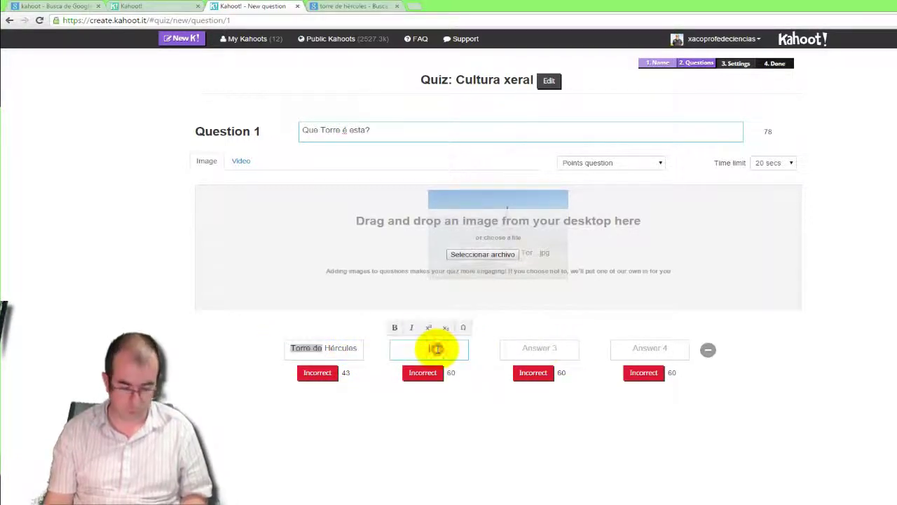
key(ctrl+v)
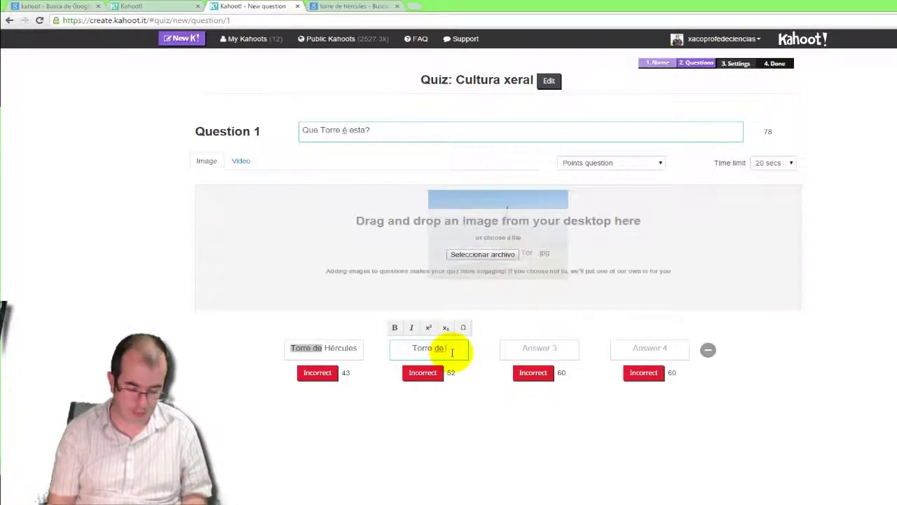
text(Pizza)
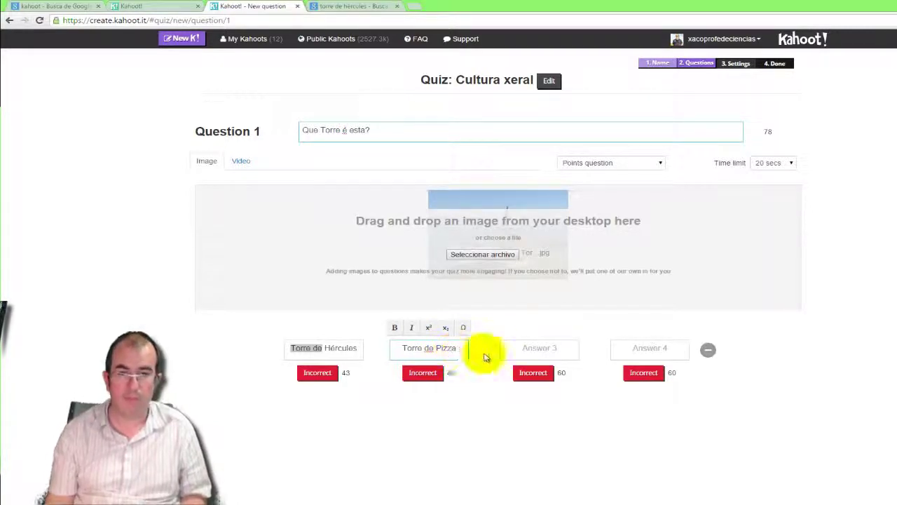
Enter "Torre del Oro" as answer 3 and "Ningunha resposta é correcta" as answer 4.
click(527, 353)
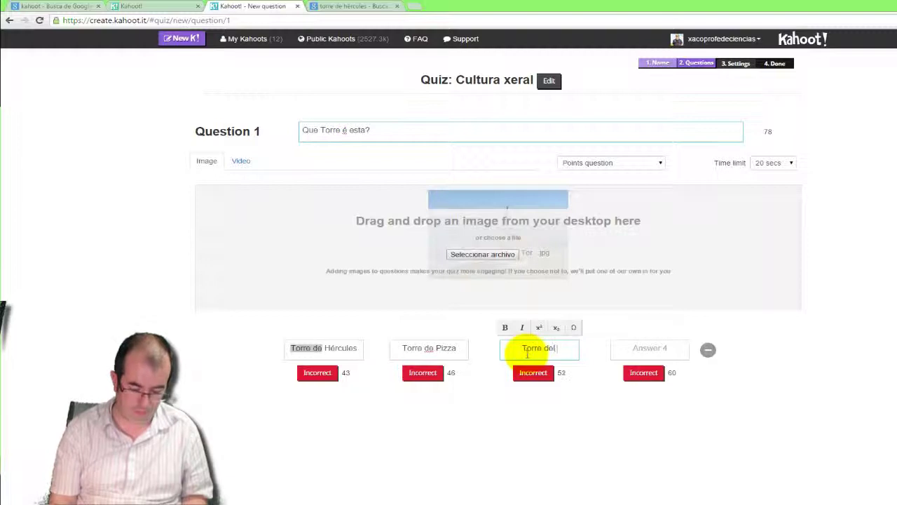
text(o)
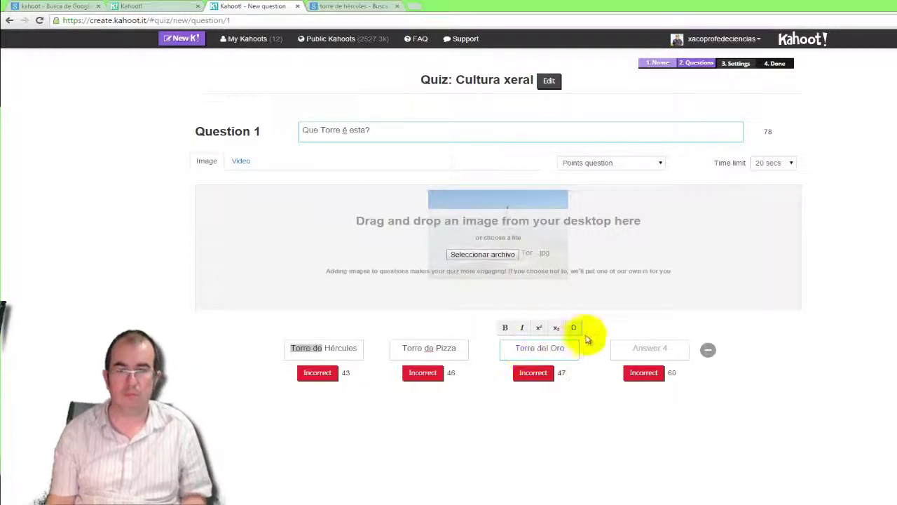
click(653, 348)
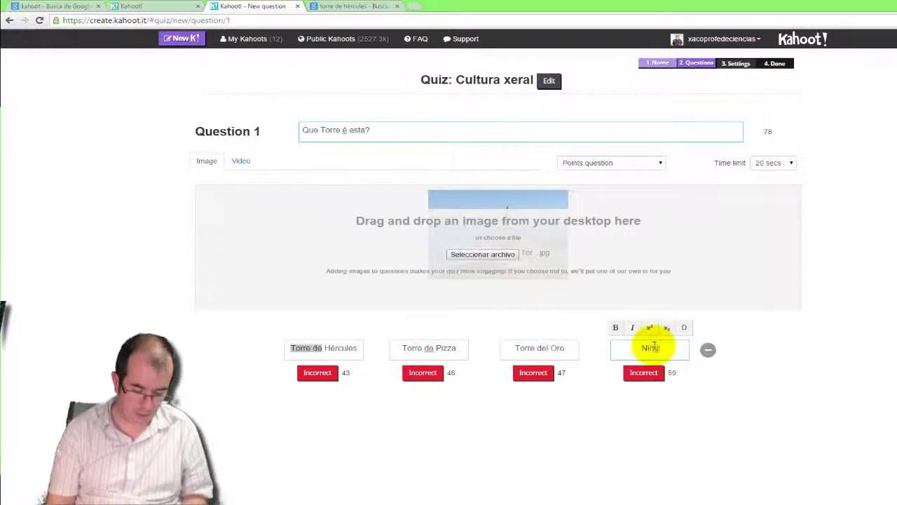
text(Ningunha respost)
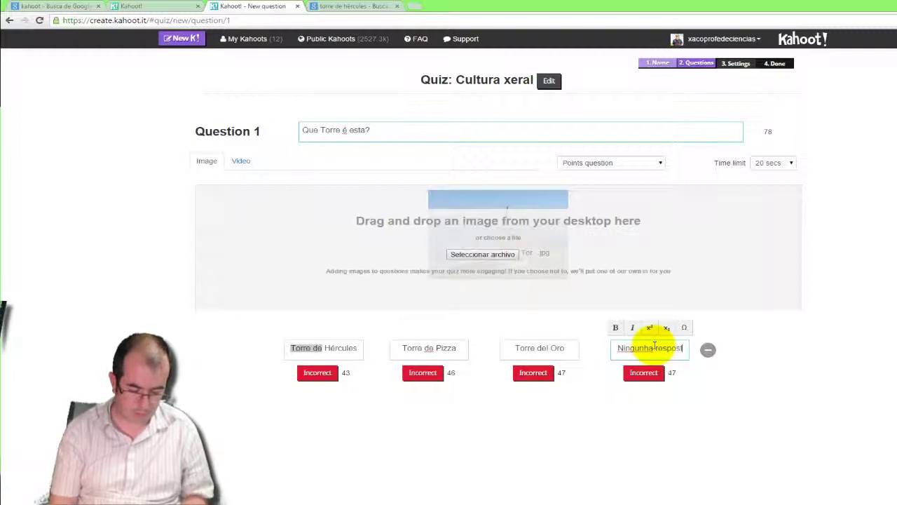
text(a é correcta)
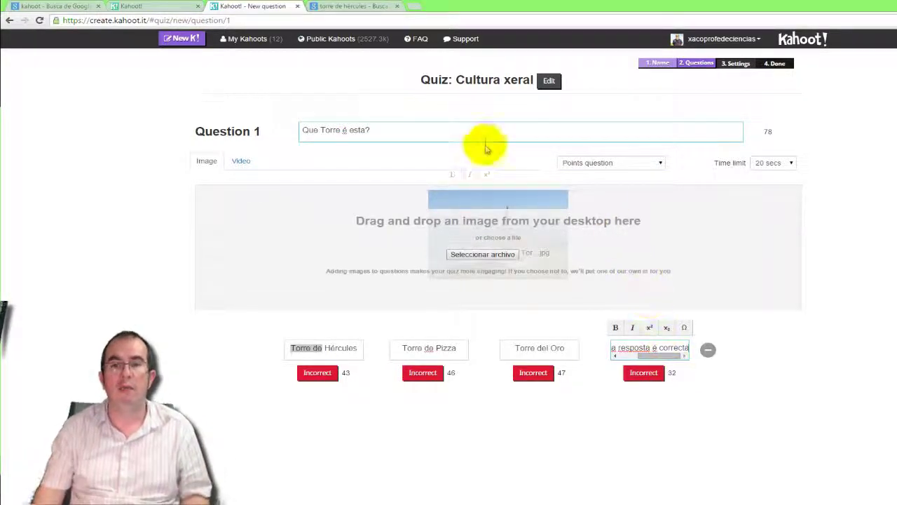
Examine the Latin, Math, Greek and Arrows sets of special characters available for the question 1 text, leaving the text as is.
click(468, 128)
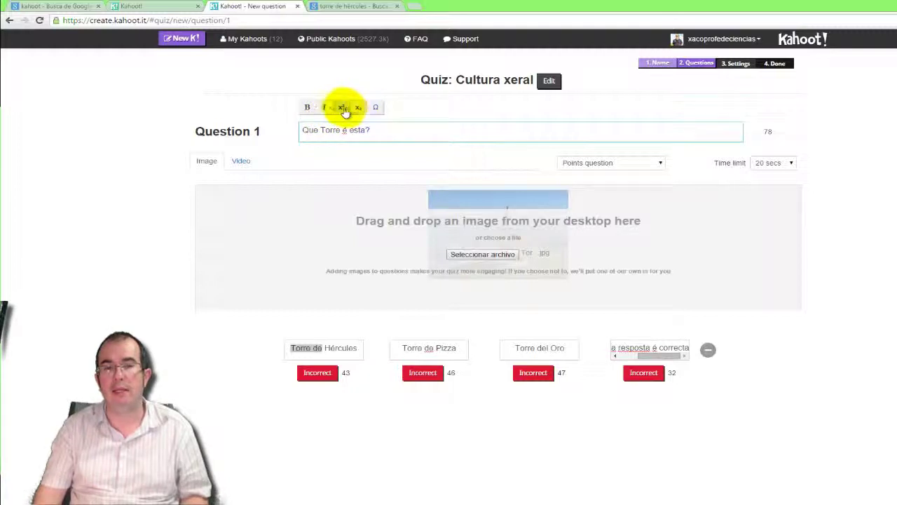
click(375, 109)
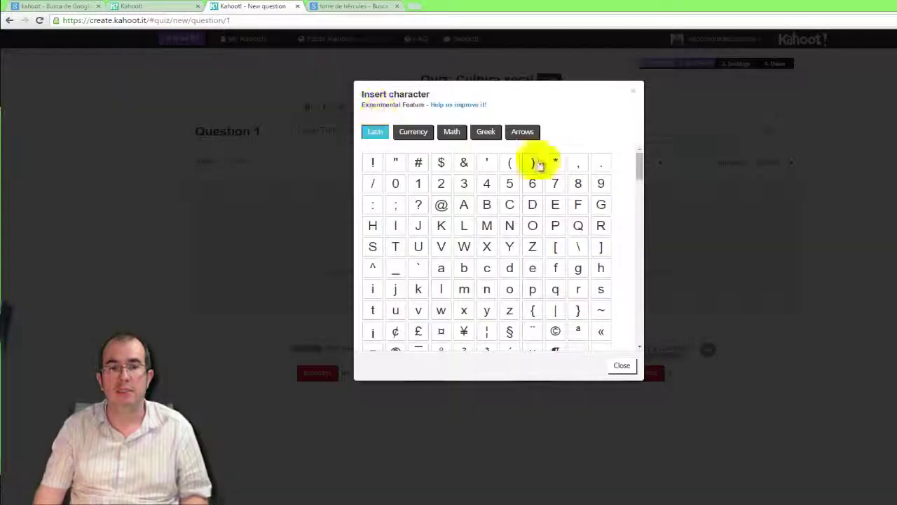
drag(637, 164, 637, 229)
click(486, 135)
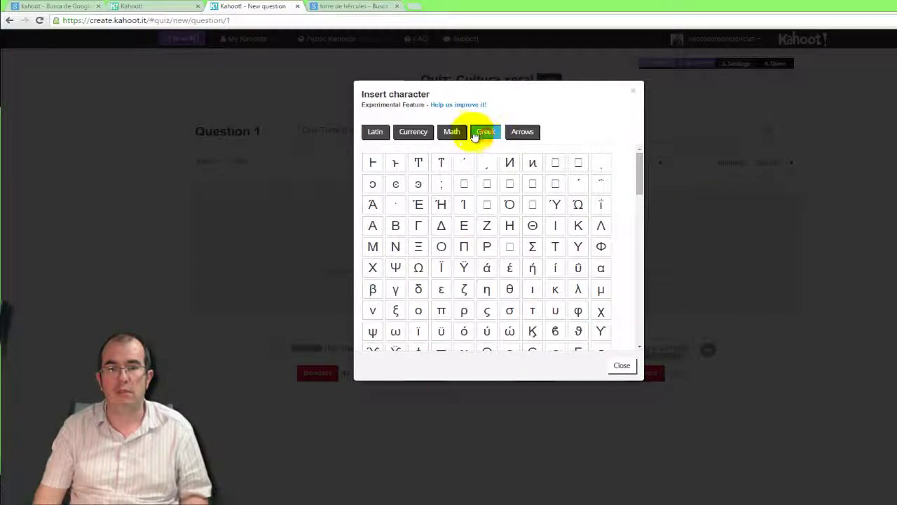
click(453, 135)
click(486, 134)
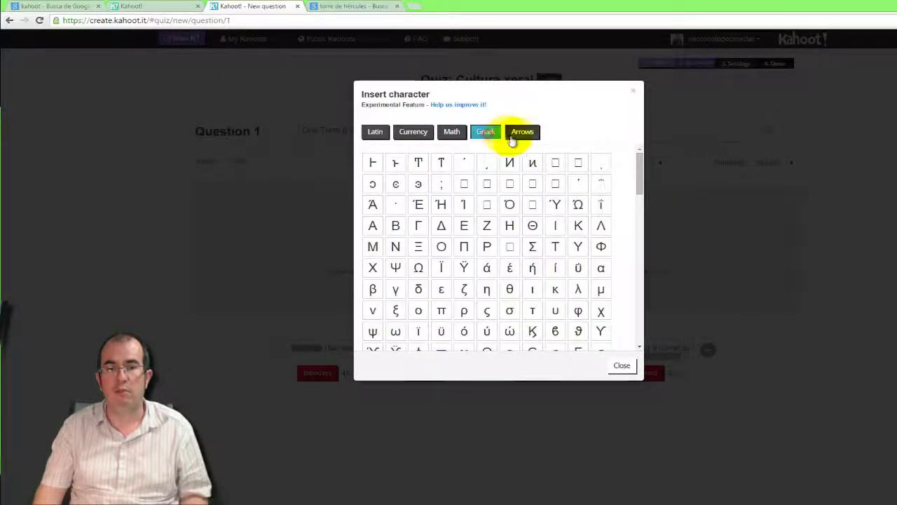
click(520, 134)
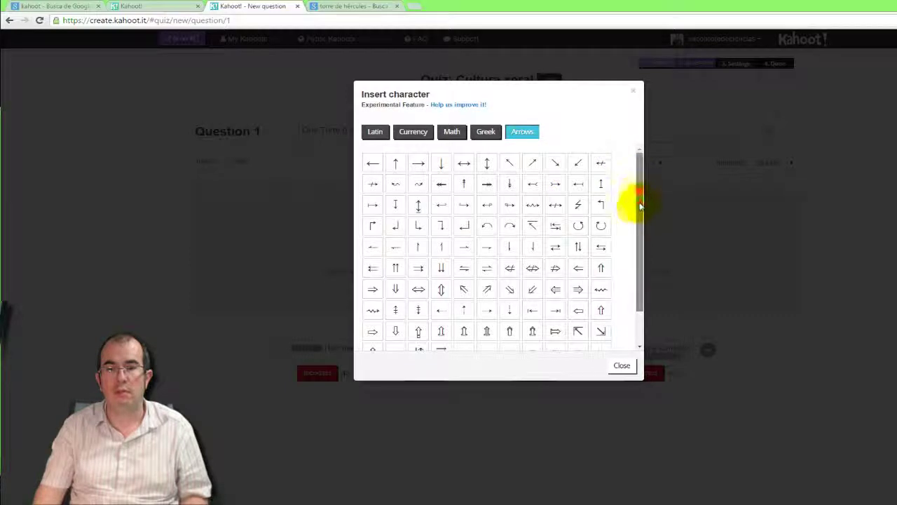
scroll(631, 201, down, 1)
click(622, 368)
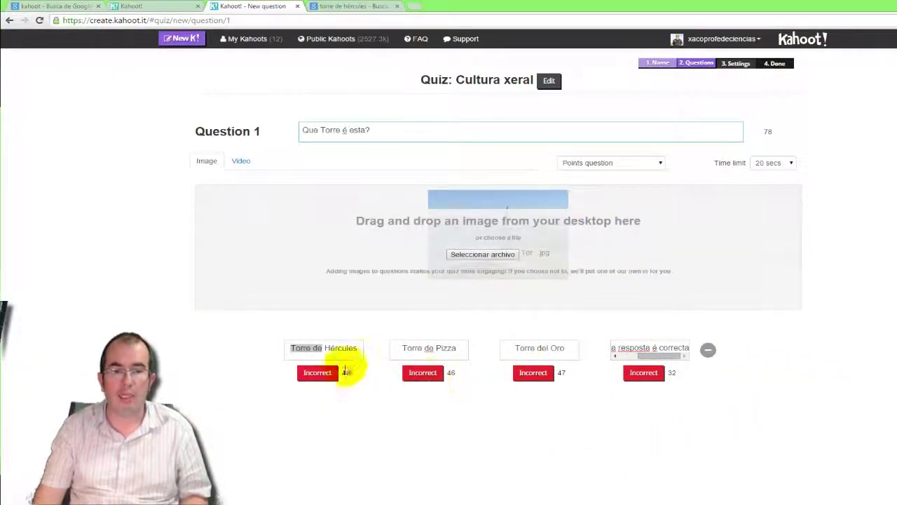
Mark "Torre de Hércules" as the correct answer, and try removing answer 4 and adding it back.
click(317, 373)
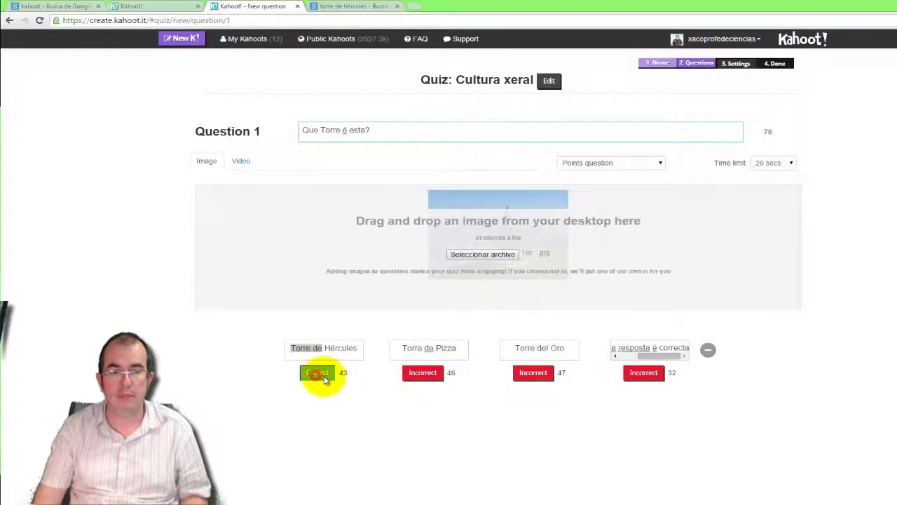
click(709, 352)
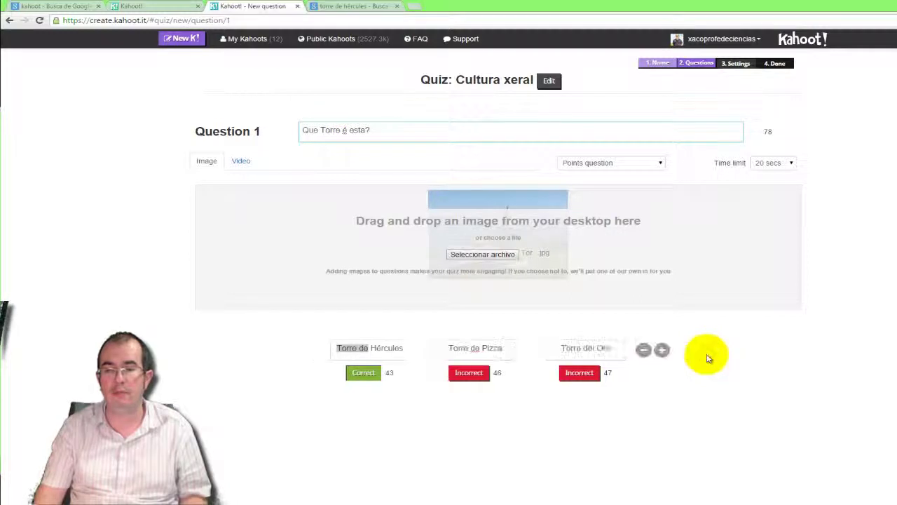
click(662, 350)
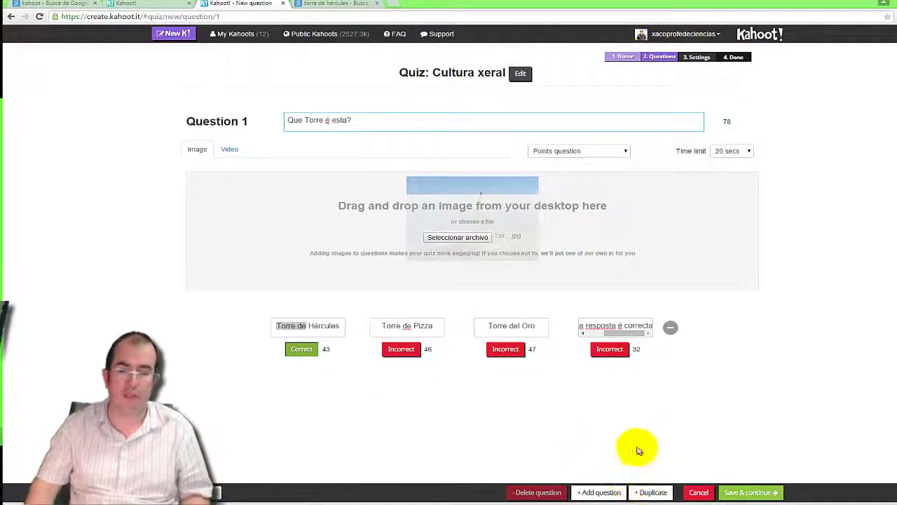
Add question 2 with the text "Isto é un cloroplasto" and the image protalo2.jpg from the Imágenes folder.
click(607, 493)
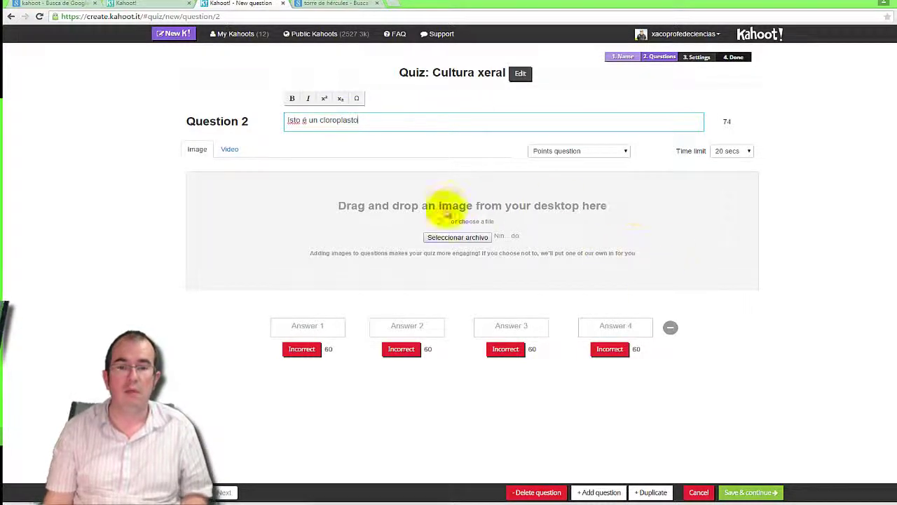
click(456, 237)
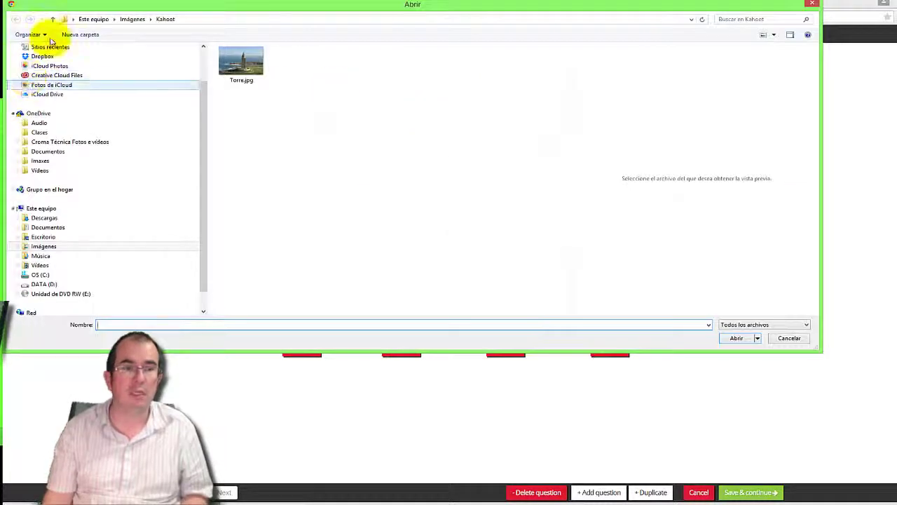
click(126, 20)
scroll(581, 254, down, 10)
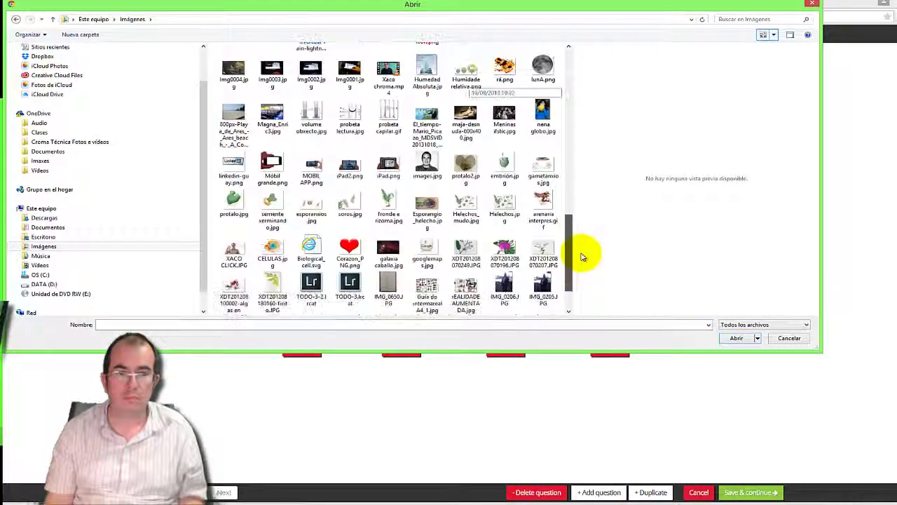
double_click(467, 169)
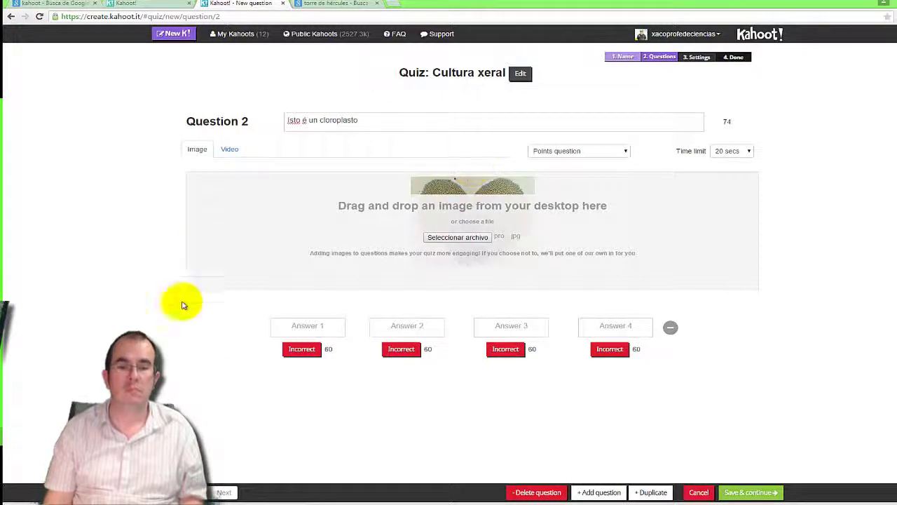
Enter "Falso" as answer 1 and "Verdadeiro" as answer 2 of question 2.
click(315, 327)
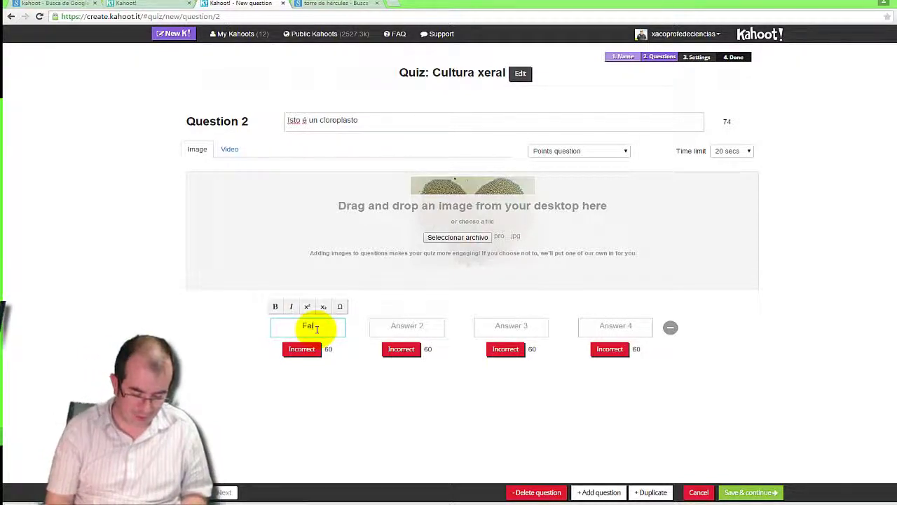
click(409, 328)
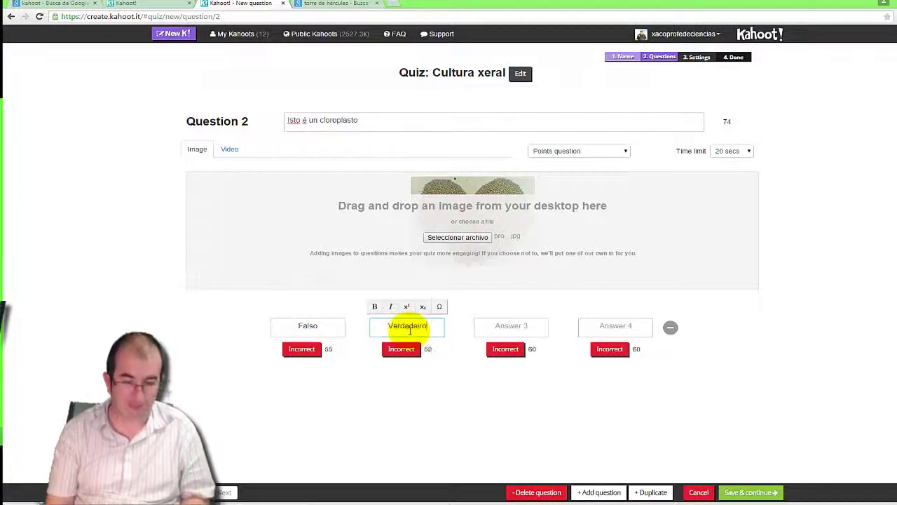
text(Verdadeiro)
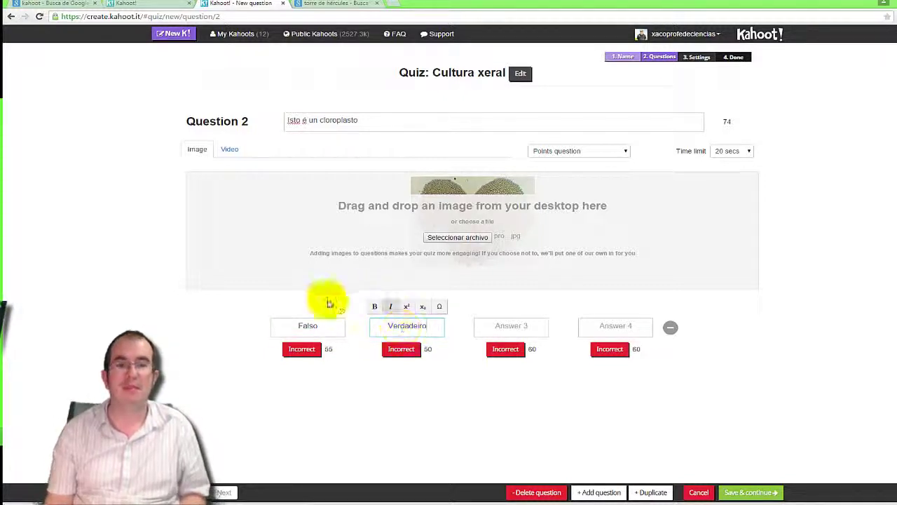
Mark "Falso" as the correct answer of question 2 and duplicate the question.
click(292, 353)
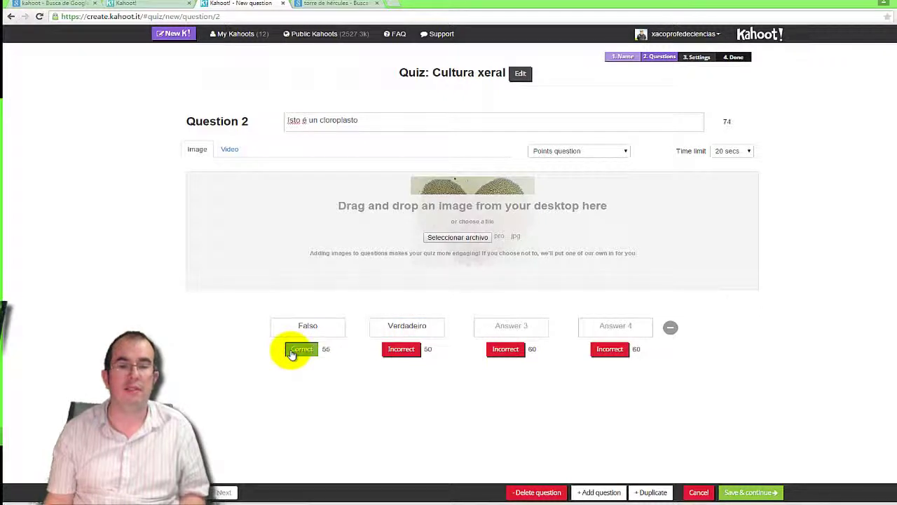
click(292, 352)
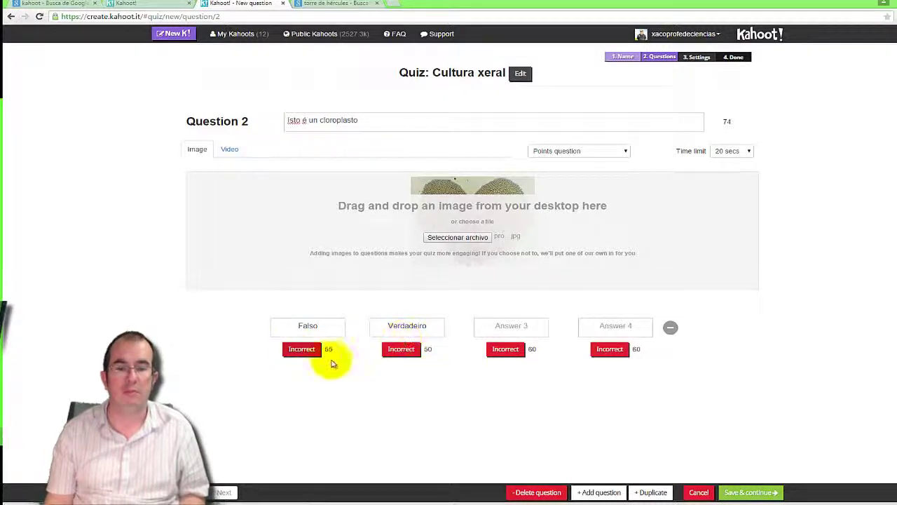
click(300, 355)
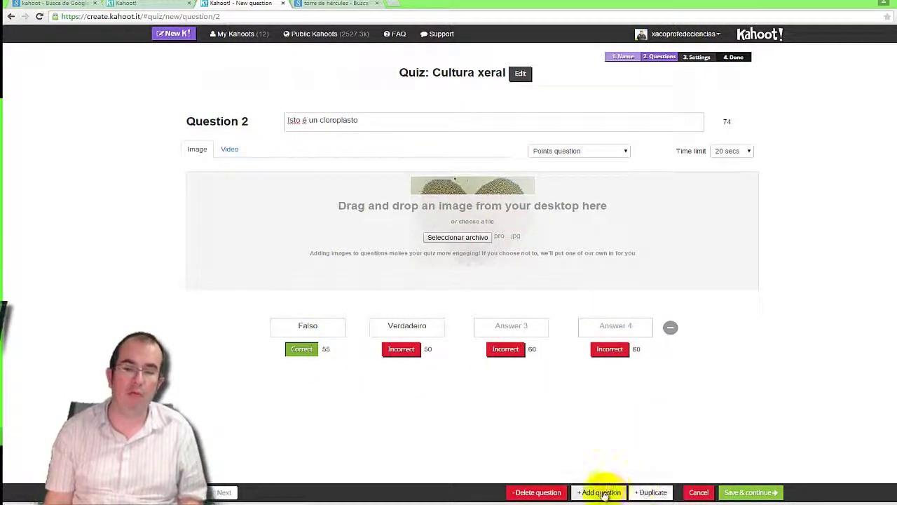
click(654, 493)
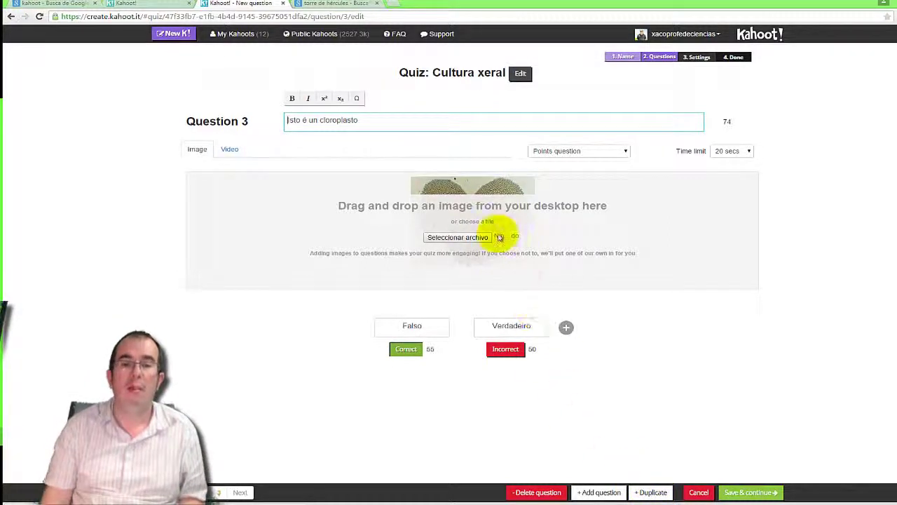
Switch to the Google image search and search for "cloroplasto".
click(322, 5)
scroll(353, 35, up, 2)
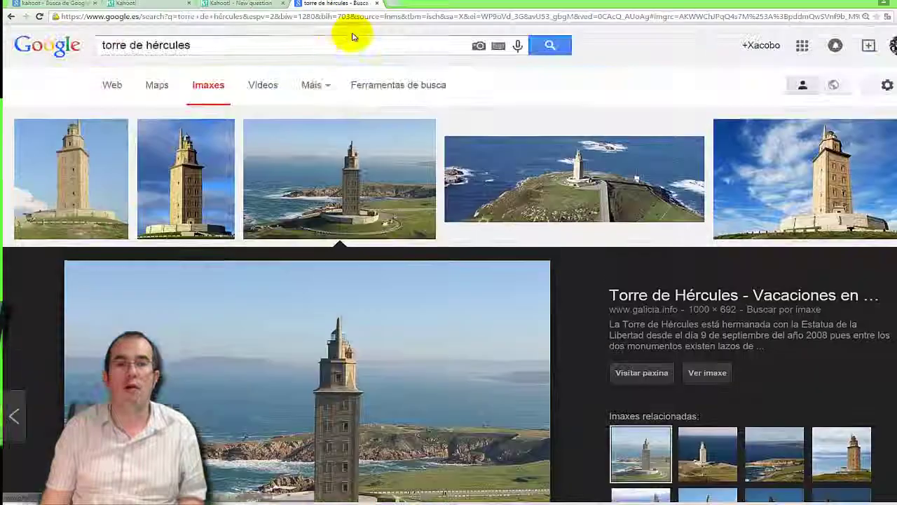
drag(240, 50, 94, 45)
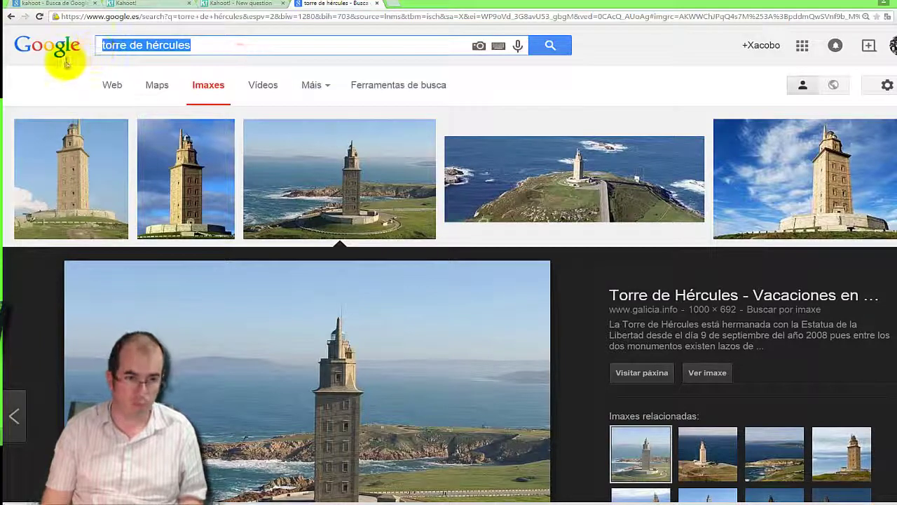
text(cloroplasto)
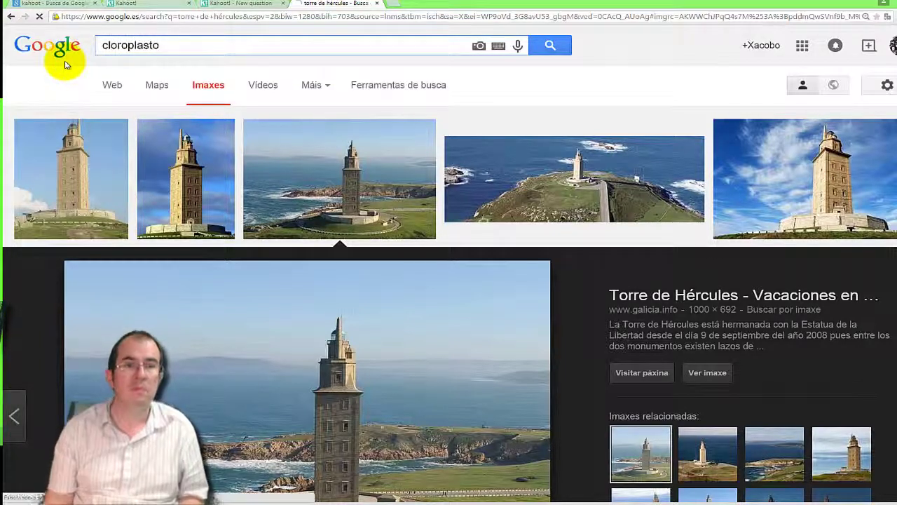
key(Return)
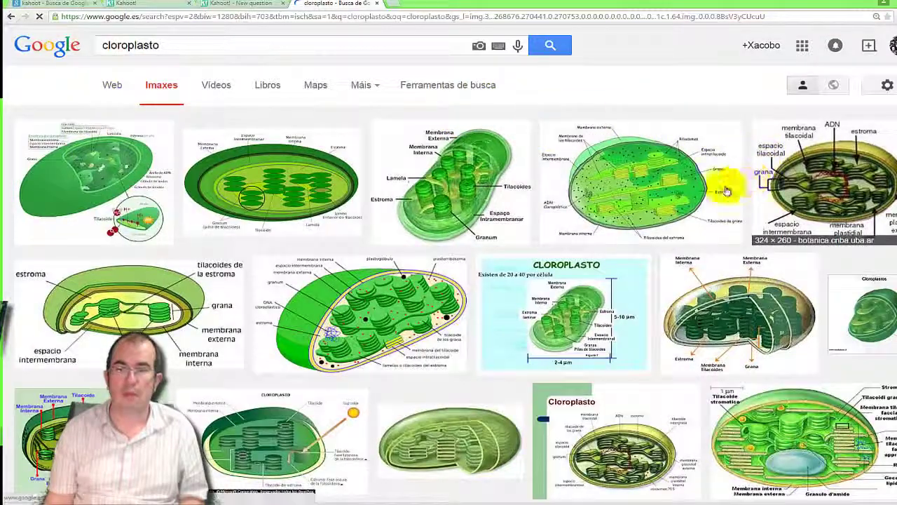
scroll(425, 420, down, 1)
click(425, 419)
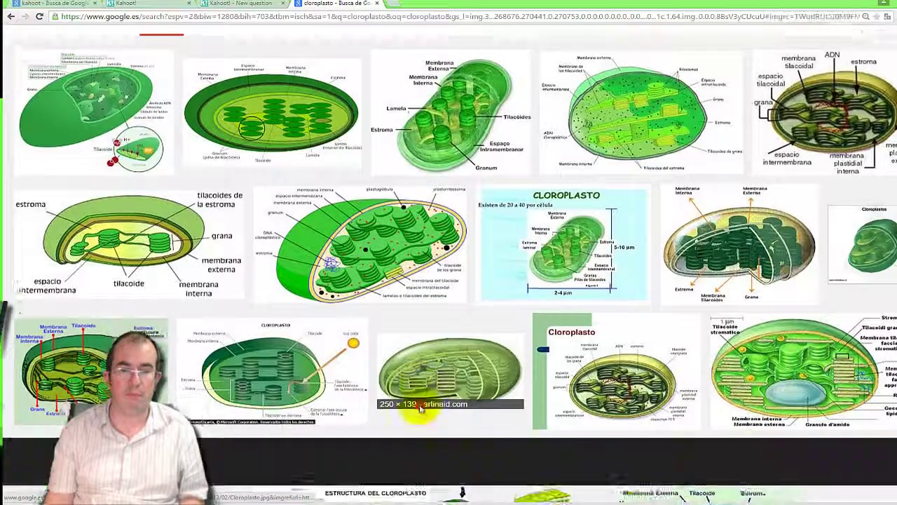
right_click(260, 312)
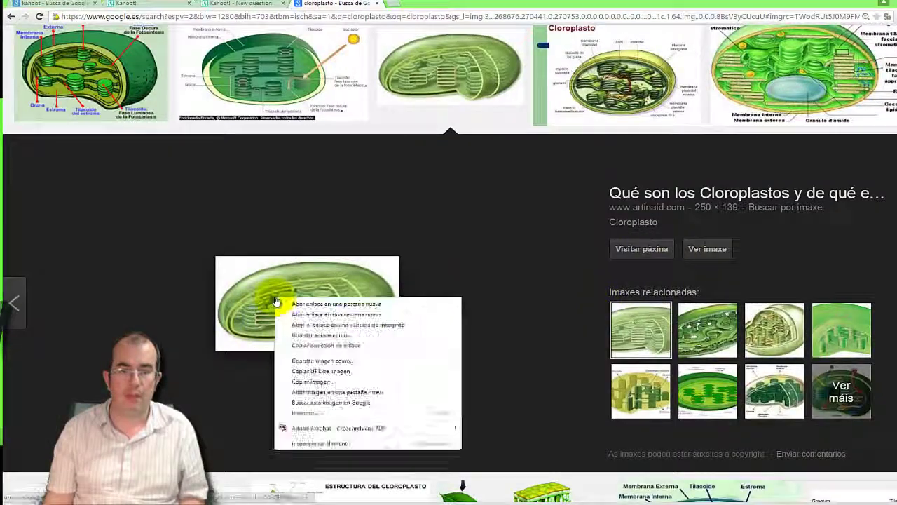
click(339, 345)
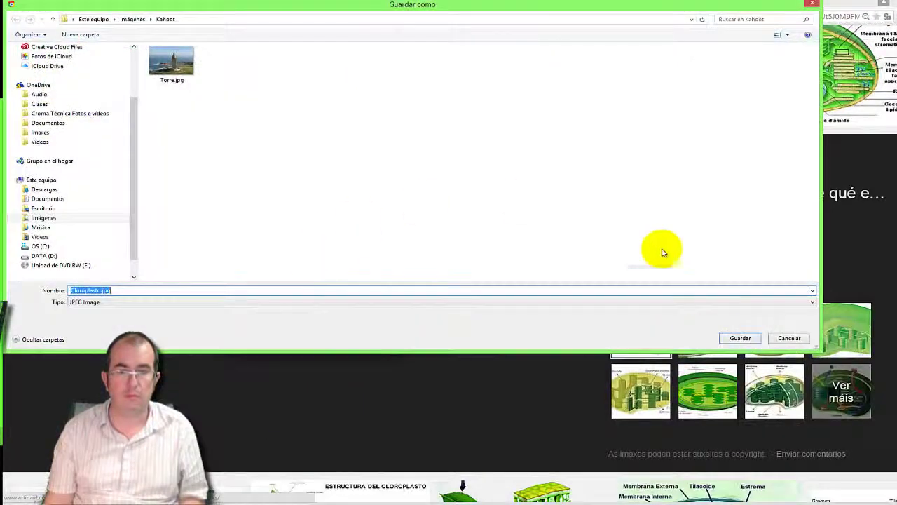
click(735, 335)
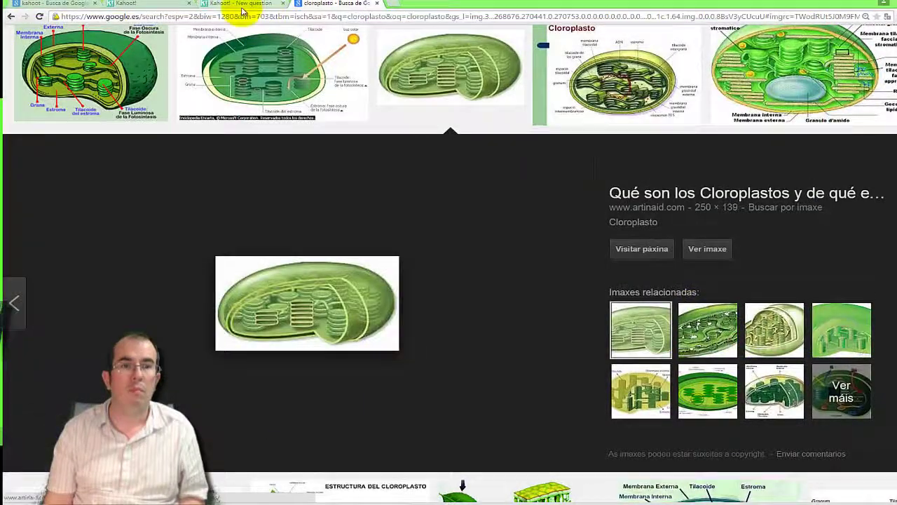
Return to the Kahoot quiz and replace the image of question 3 with Cloroplasto.jpg from the Imágenes > Kahoot folder.
click(241, 5)
click(481, 240)
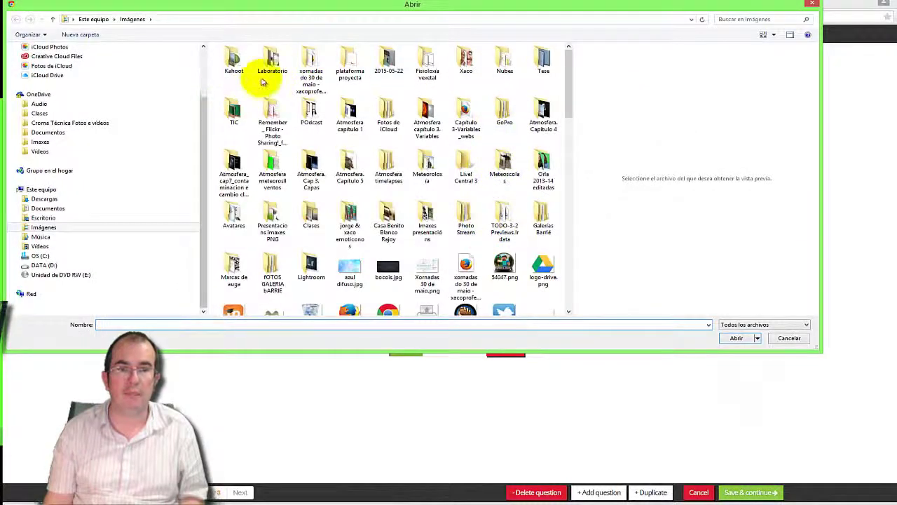
double_click(231, 60)
double_click(241, 62)
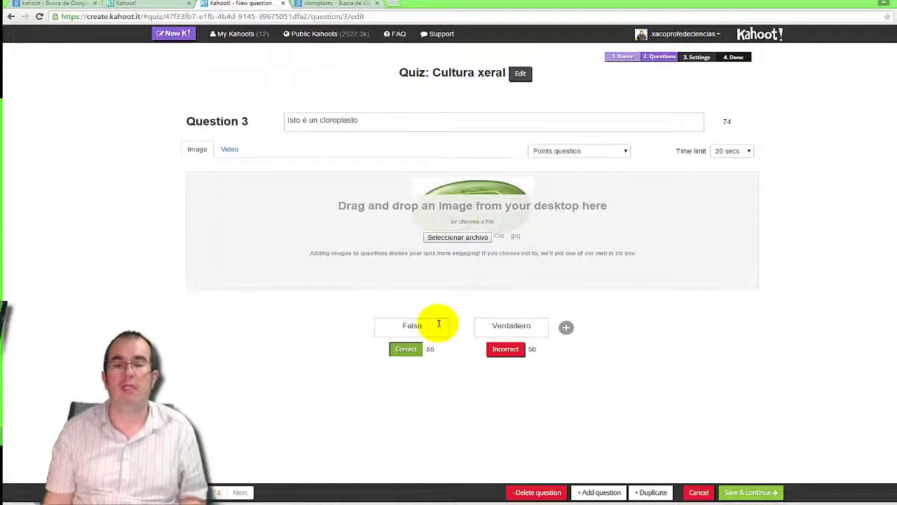
Mark "Falso" as incorrect and "Verdadeiro" as correct for question 3.
click(410, 349)
click(508, 350)
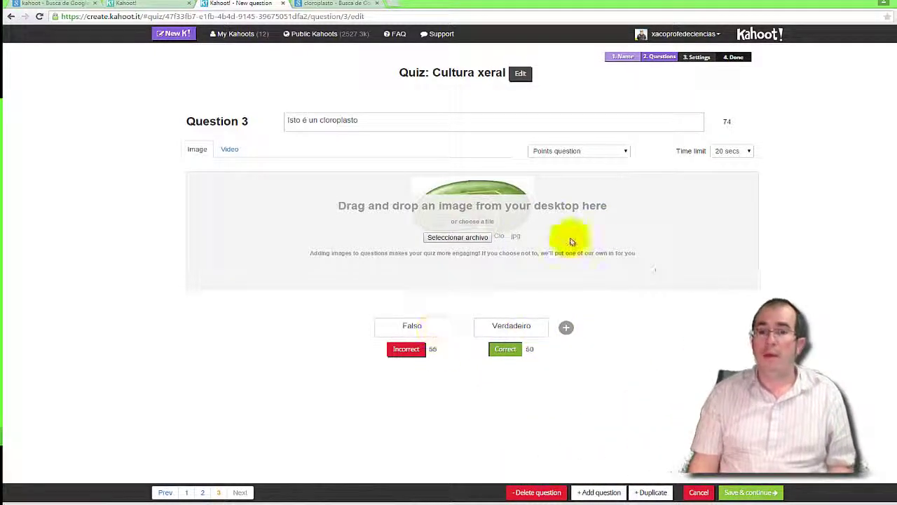
Examine the time limit choices and the points options available for question 3.
click(727, 152)
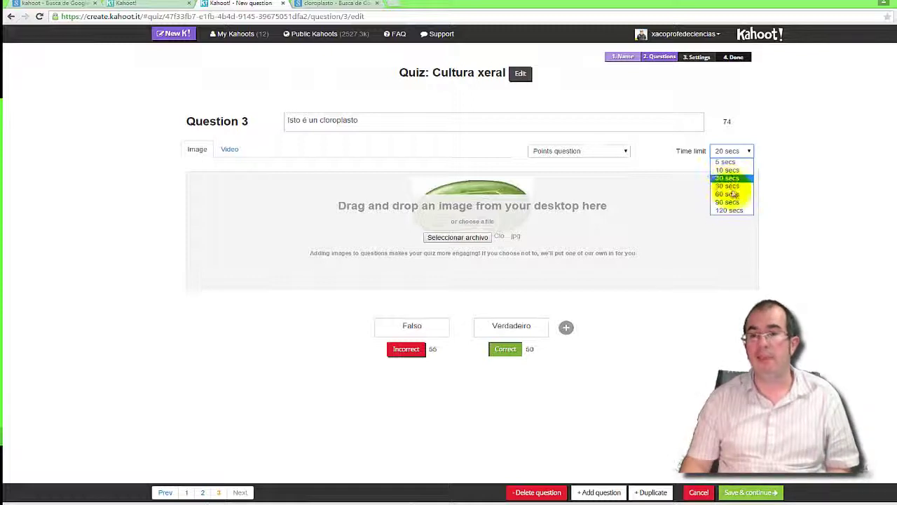
click(621, 151)
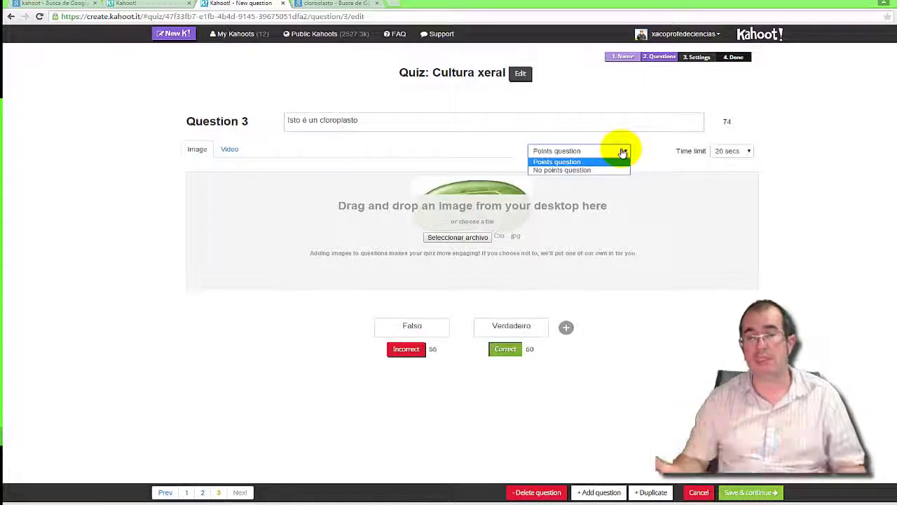